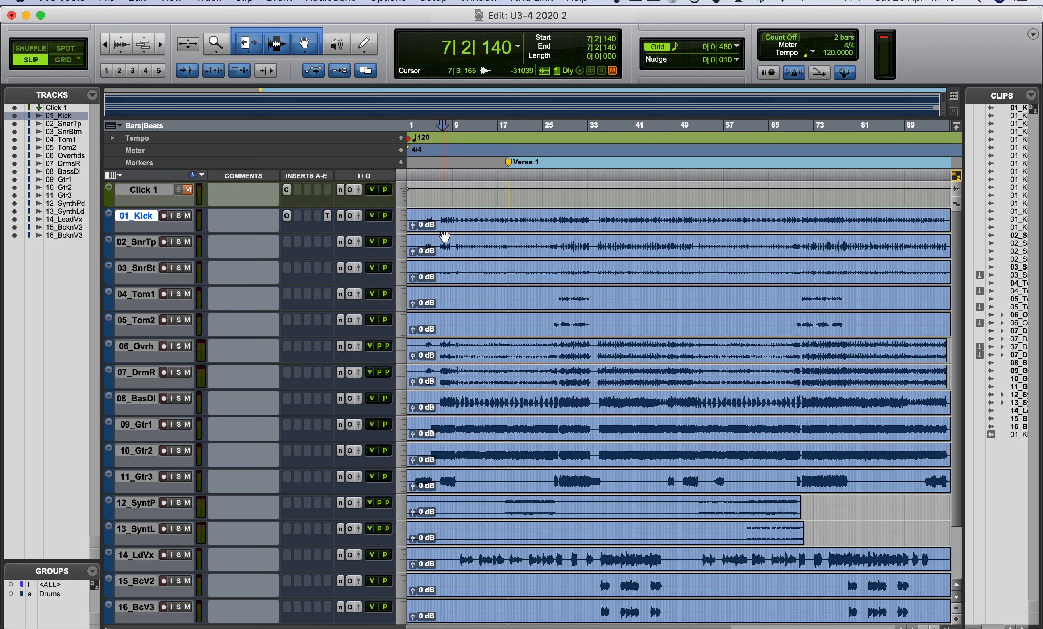
Enlarge the 07_DrumsRoom track's height and place the edit cursor just before its first drum hits in bar 4.
key("Return")
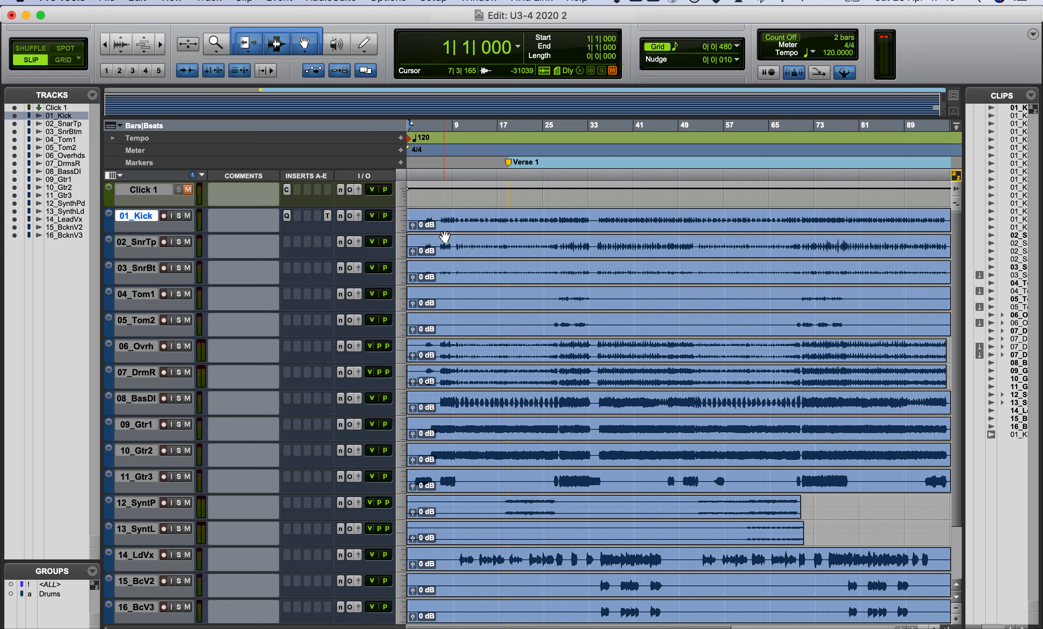
key("t")
key("t")
key("t")
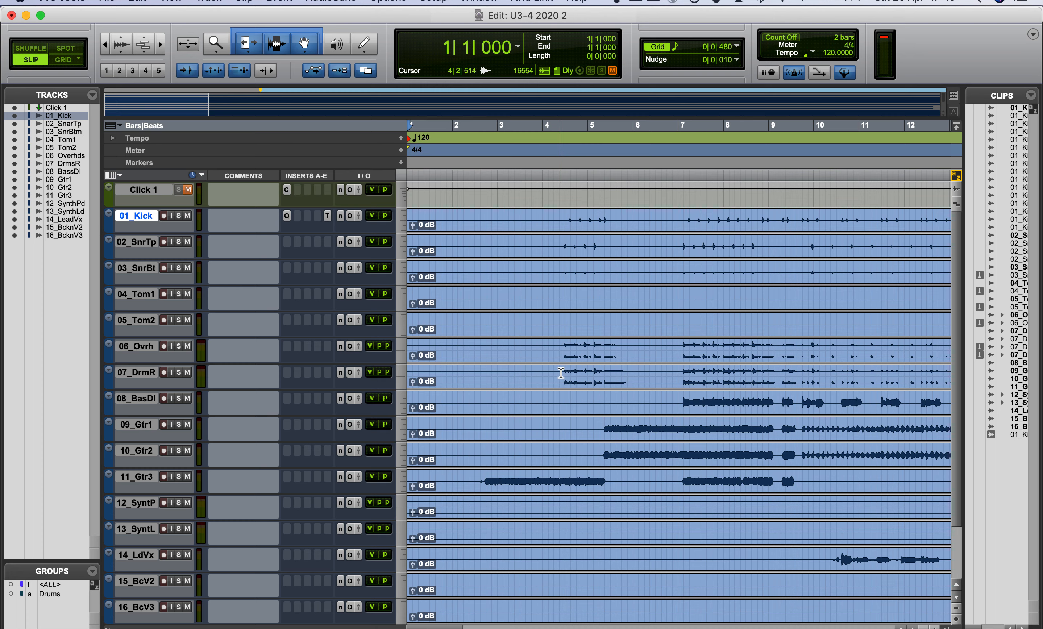
left_click(560, 377)
left_click_drag(369, 390, 359, 492)
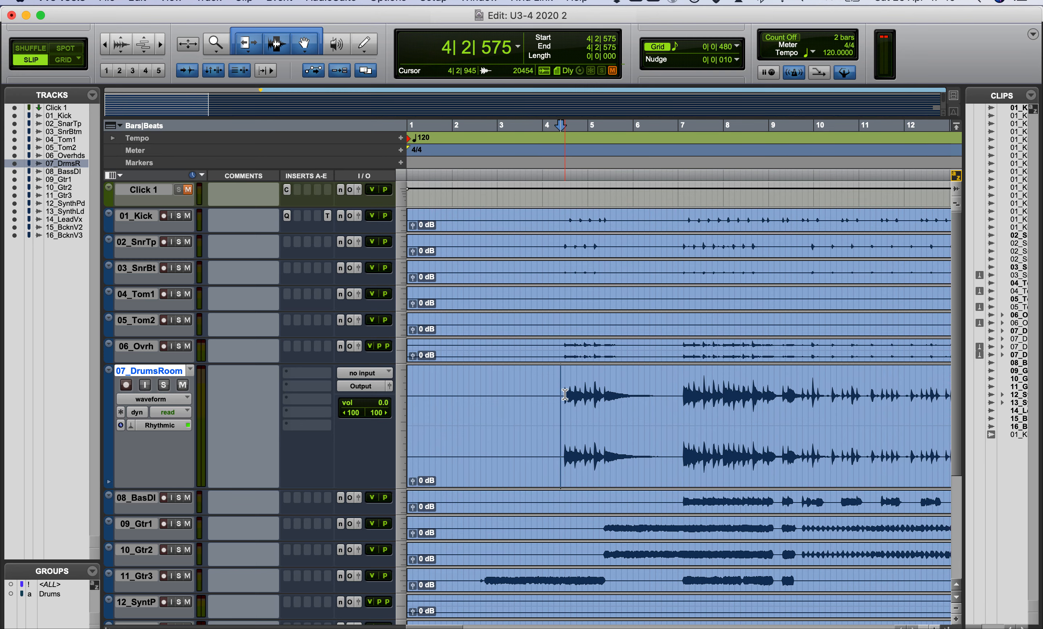
Play the session from about bar 2 to listen to the guitar intro leading up to the drum entry.
double_click(462, 394)
left_click(461, 395)
key("space")
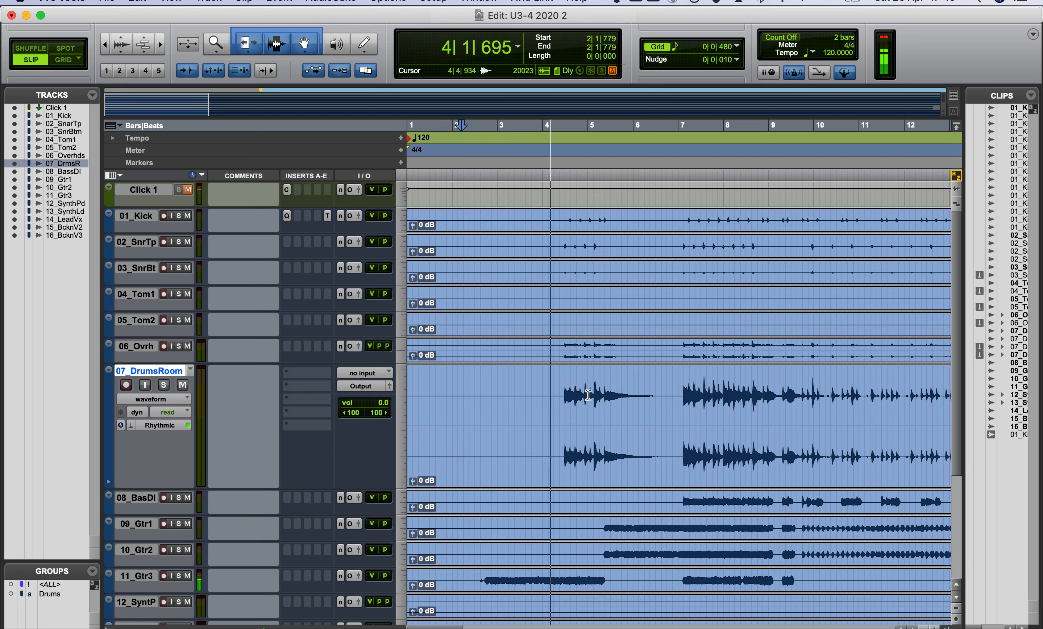
key("space")
Locate the first drum transient on 07_DrumsRoom at 4|3|022 and separate the clip there.
left_click(563, 390)
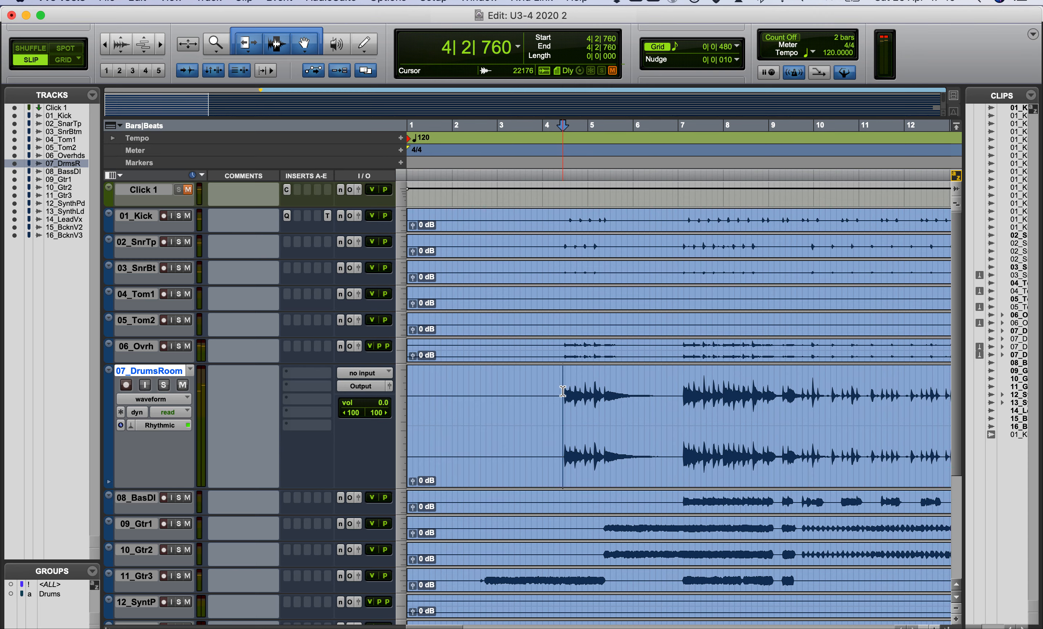
left_click(566, 392)
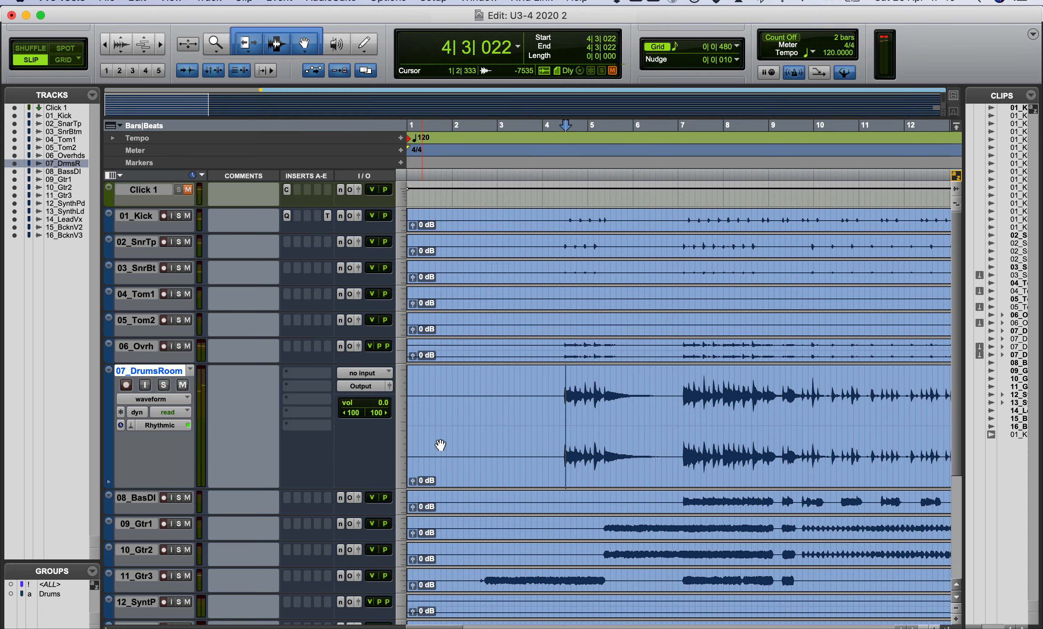
key("super+bracketright")
key("super+bracketright")
key("super+bracketright")
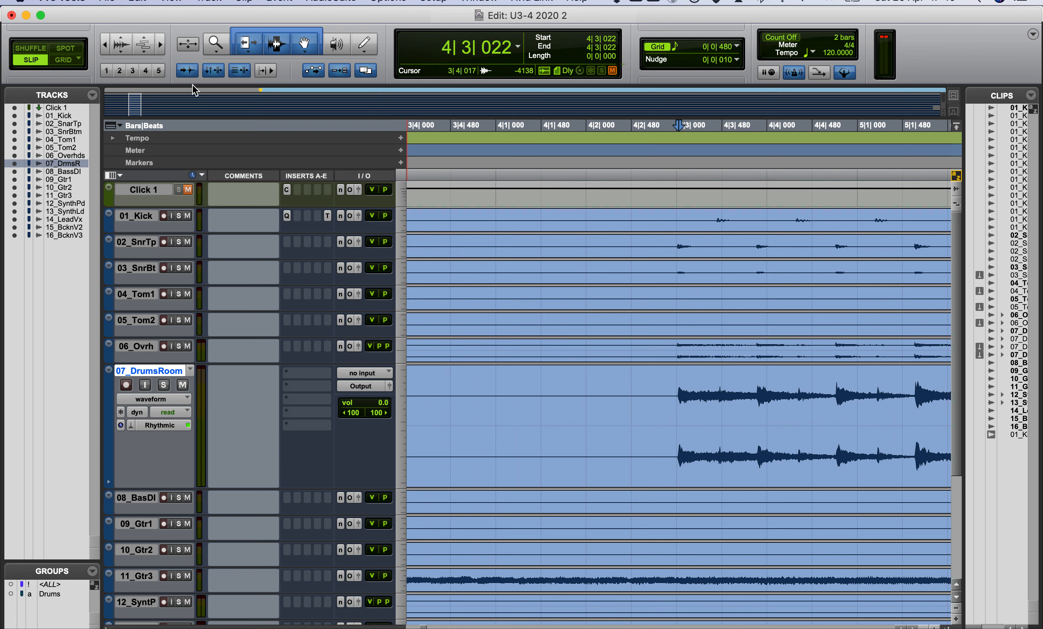
left_click(611, 395)
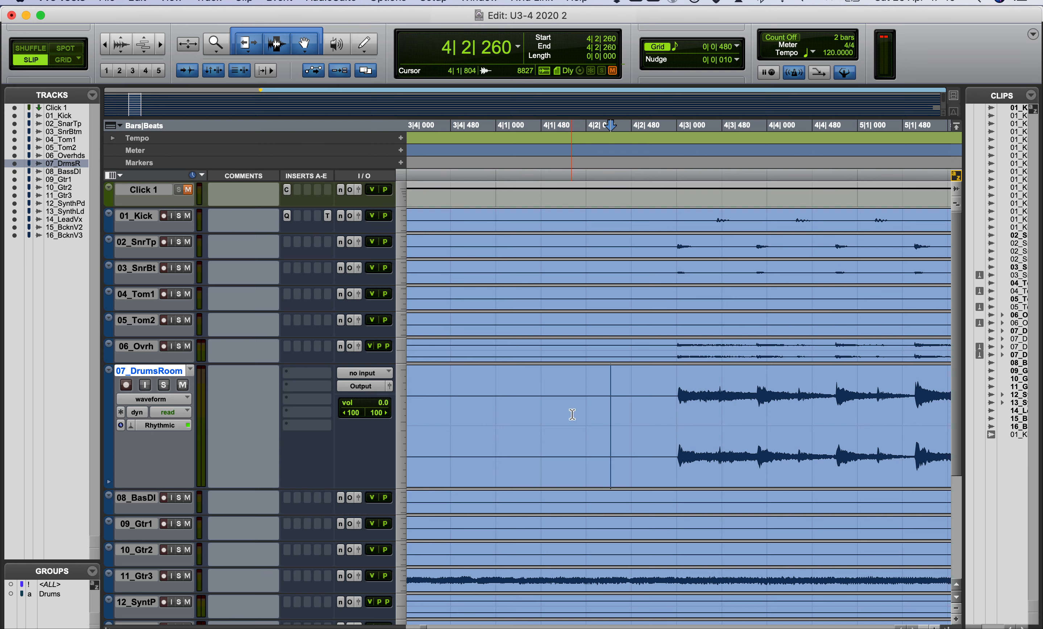
key("Tab")
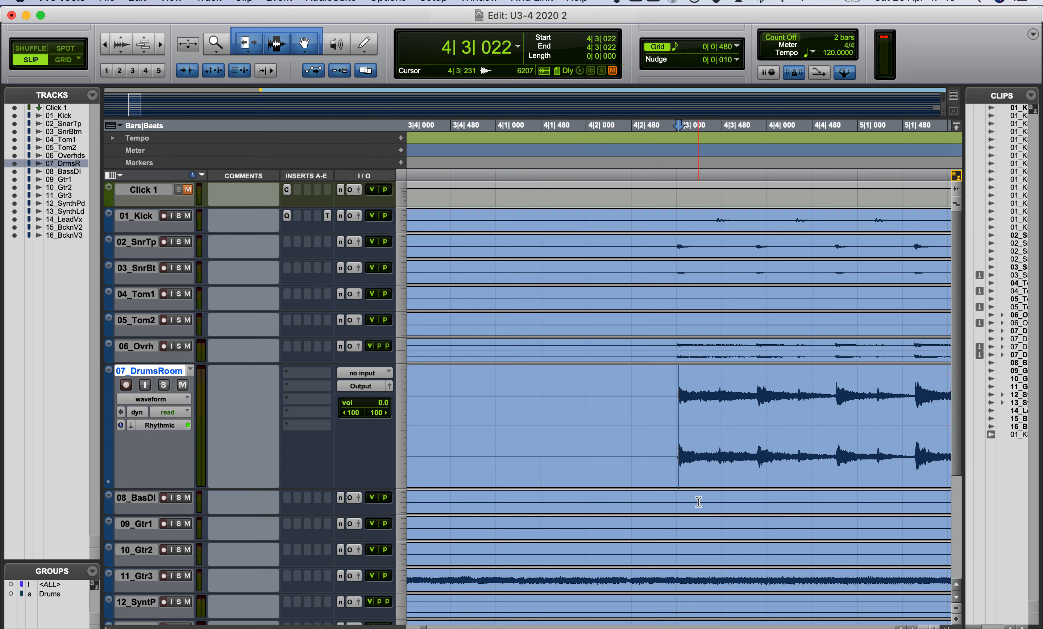
key("super+e")
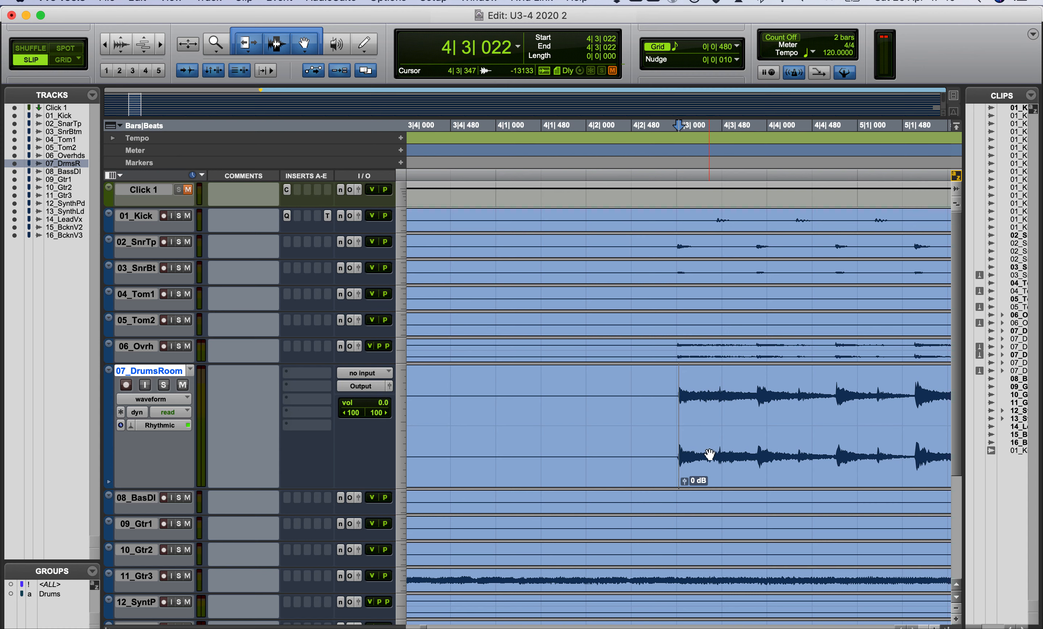
Play the song from the start of the separated drum room clip and follow the drum hits past bar 12.
left_click(730, 463)
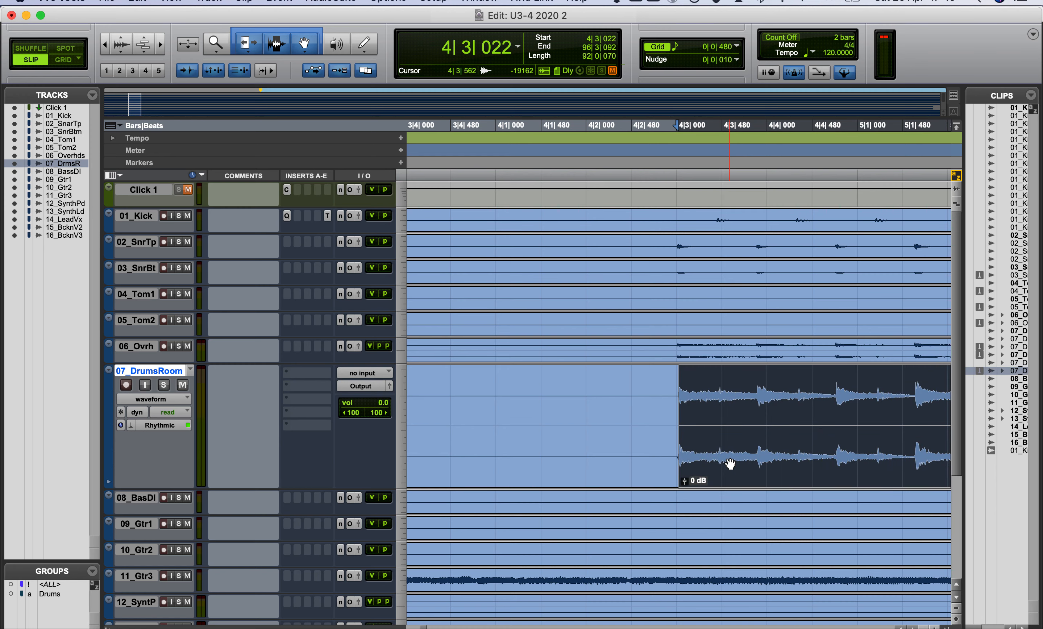
key("space")
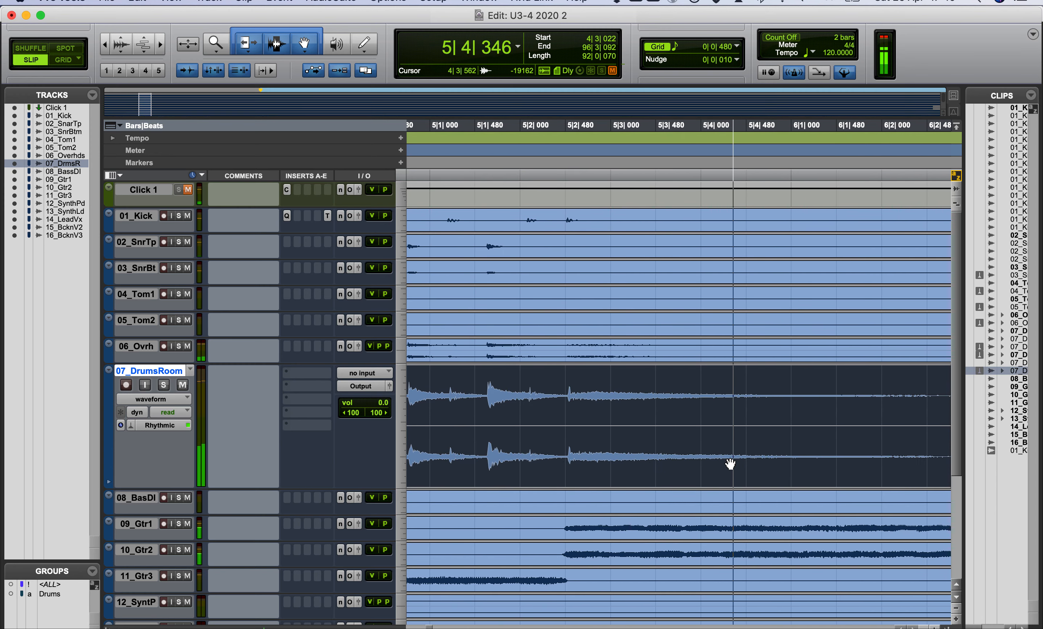
key("r")
key("r")
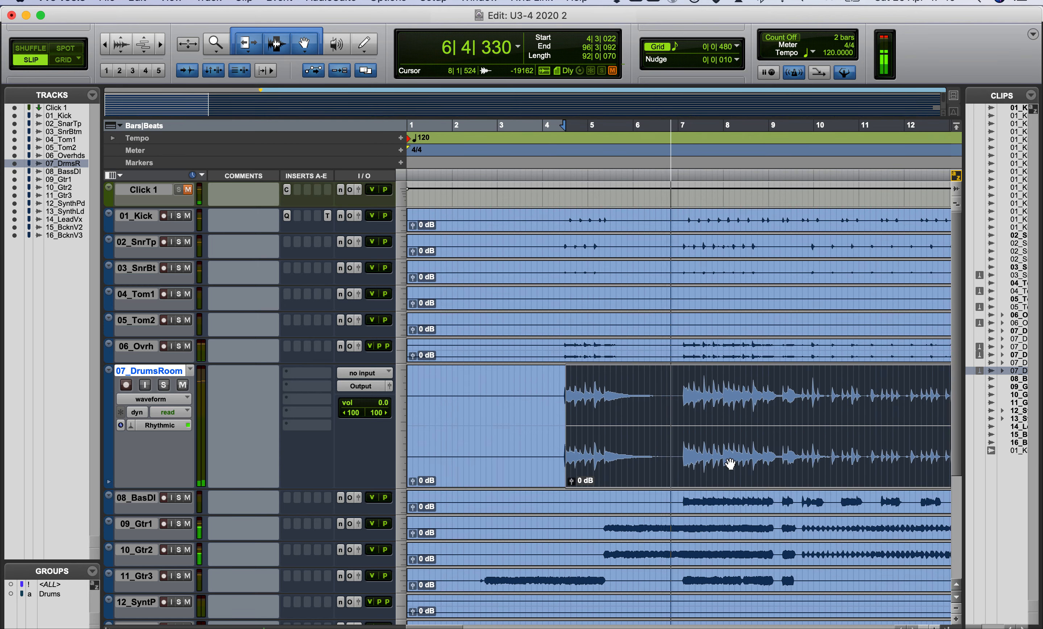
key("r")
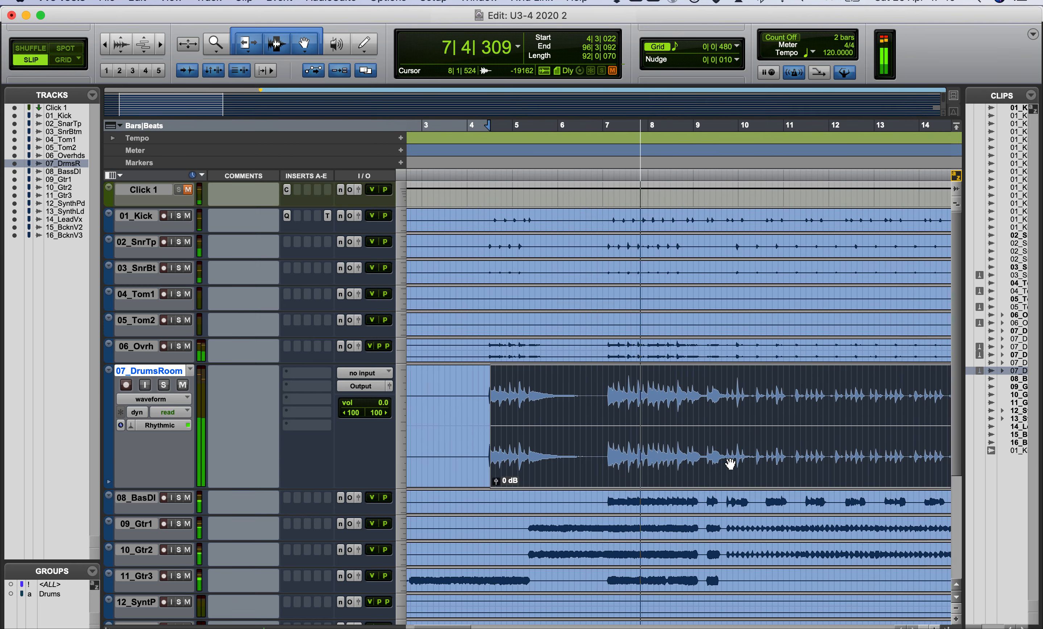
scroll(730, 464, "right", 1)
left_click(703, 422)
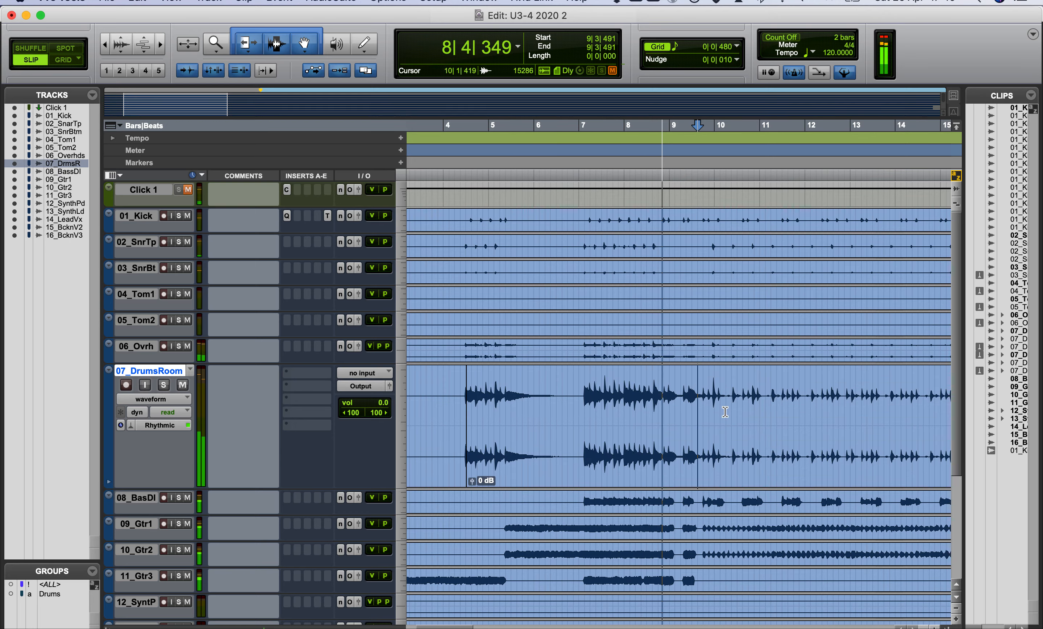
key("t")
key("t")
key("t")
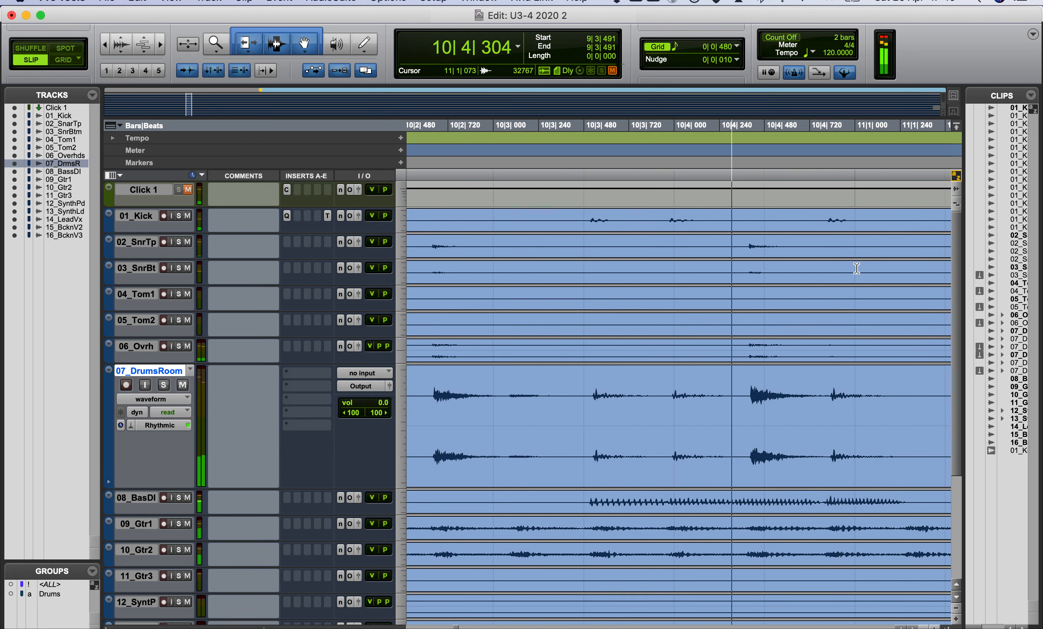
key("r")
key("r")
key("r")
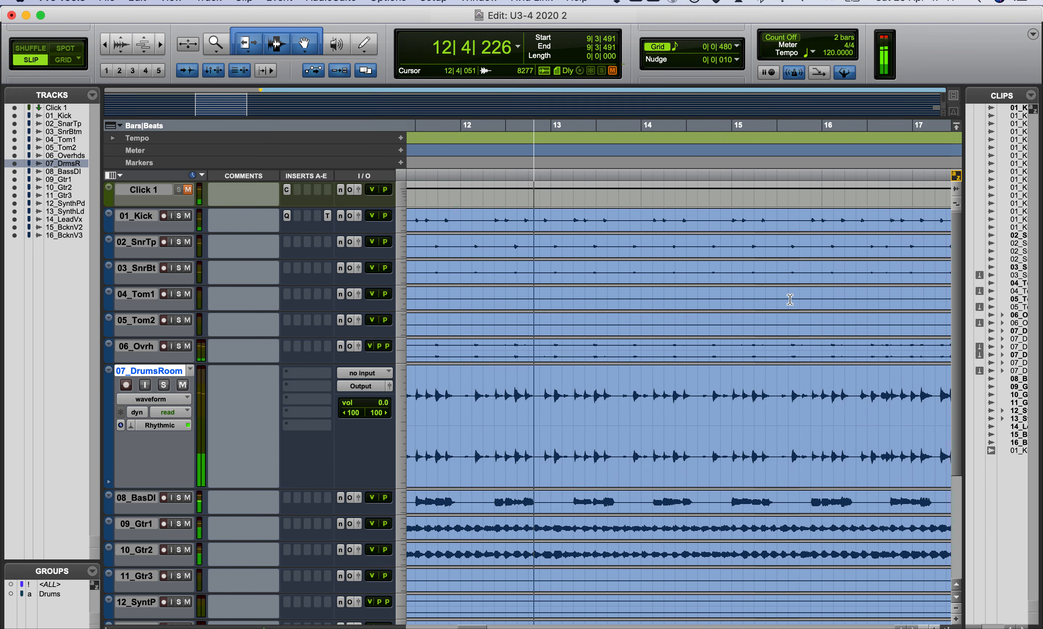
Separate the drum room clip at the hit at 15|1|070 and select the section from 4|3|022 to that point.
key("t")
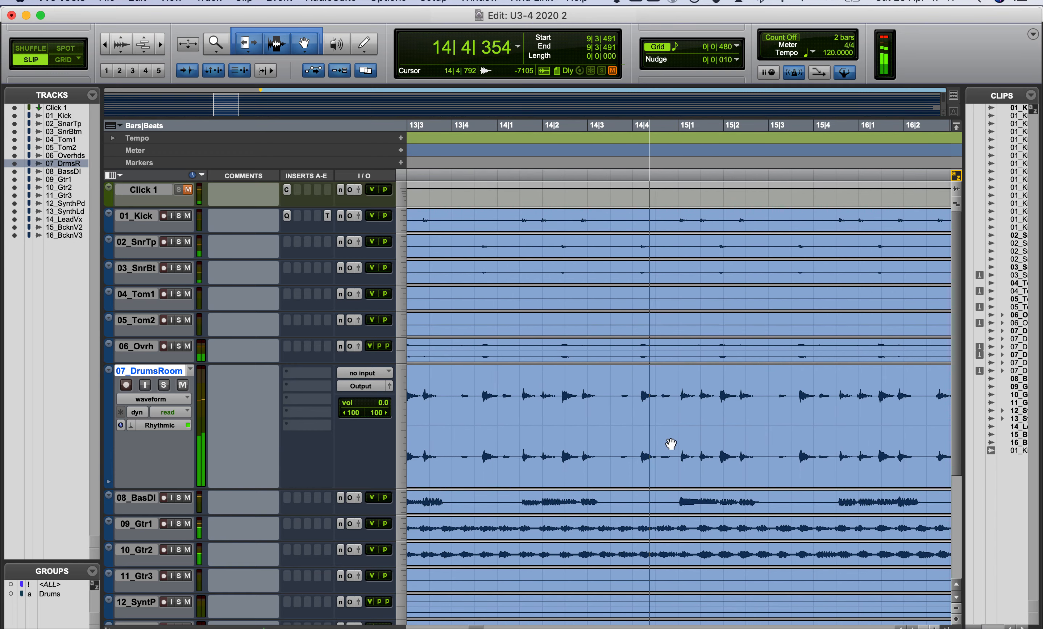
key("space")
left_click(681, 405)
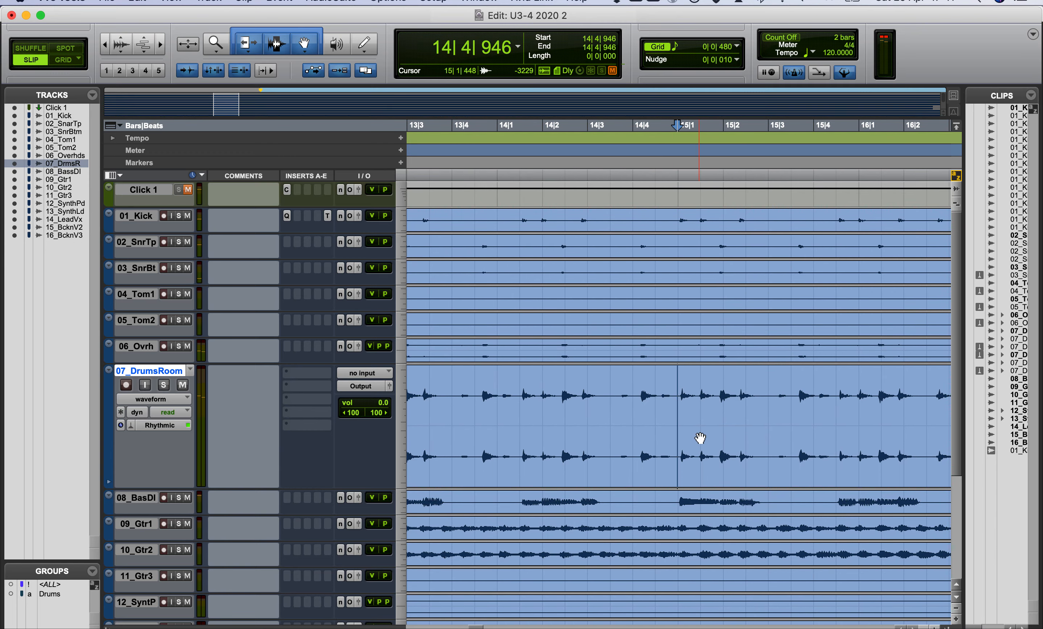
left_click(594, 458, "shift")
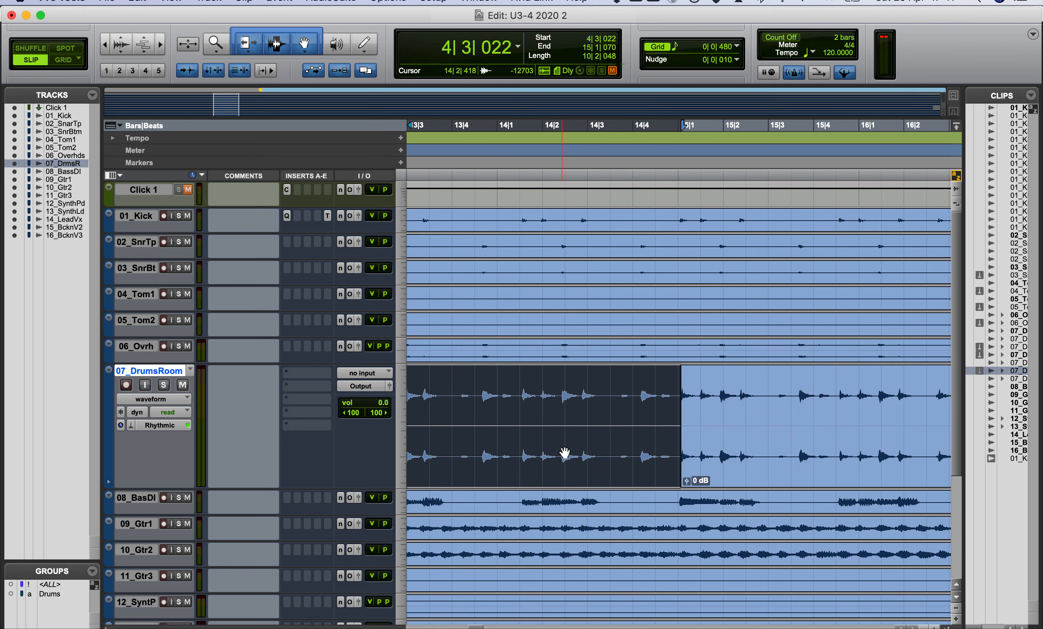
key("r")
key("r")
key("r")
key("r")
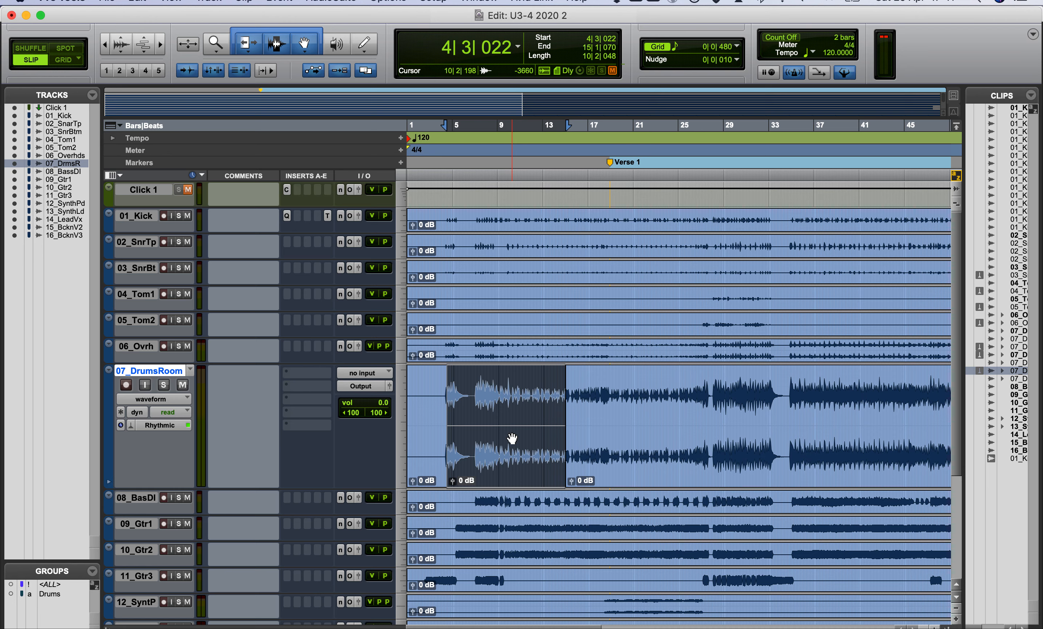
Use Identify Beat to define the selected drum section as 1|1|000 to 13|1|000 in 4/4, and undo the resulting tempo change.
key("super+i")
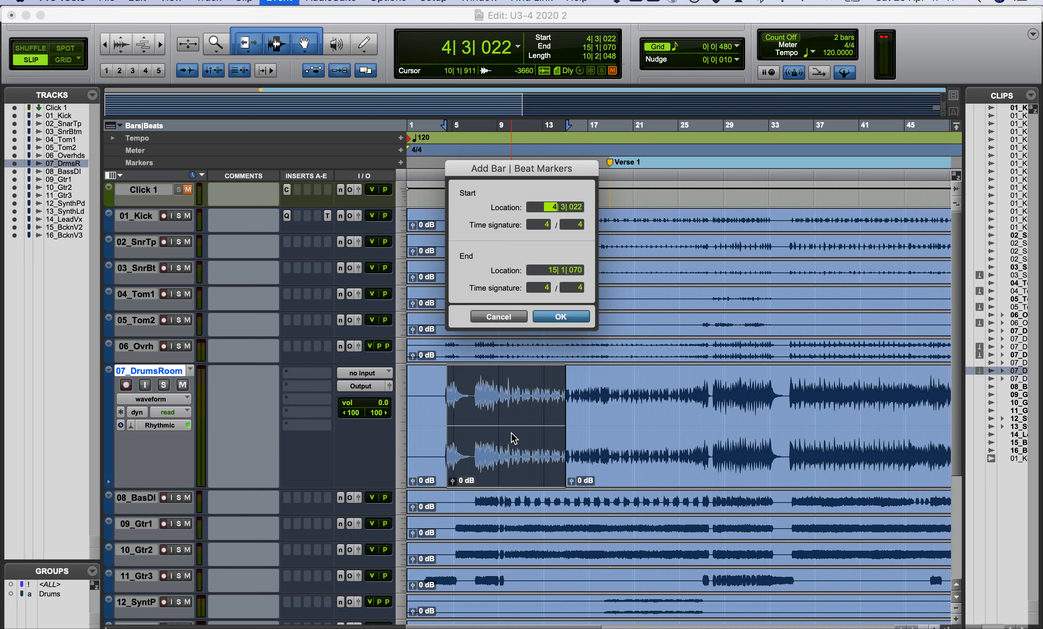
left_click(508, 316)
left_click(275, 2)
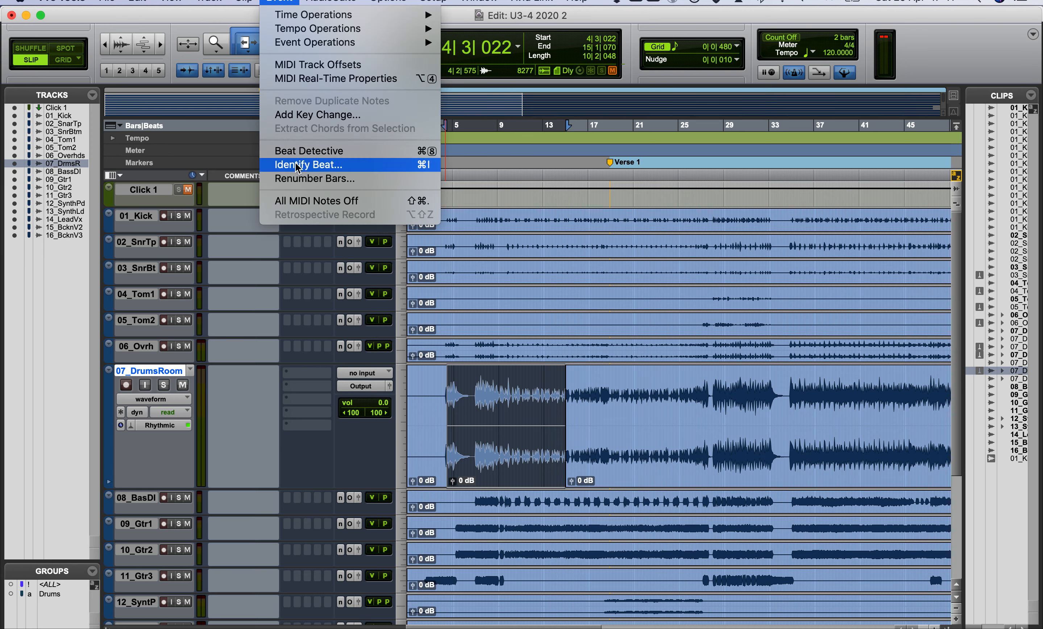
left_click(298, 165)
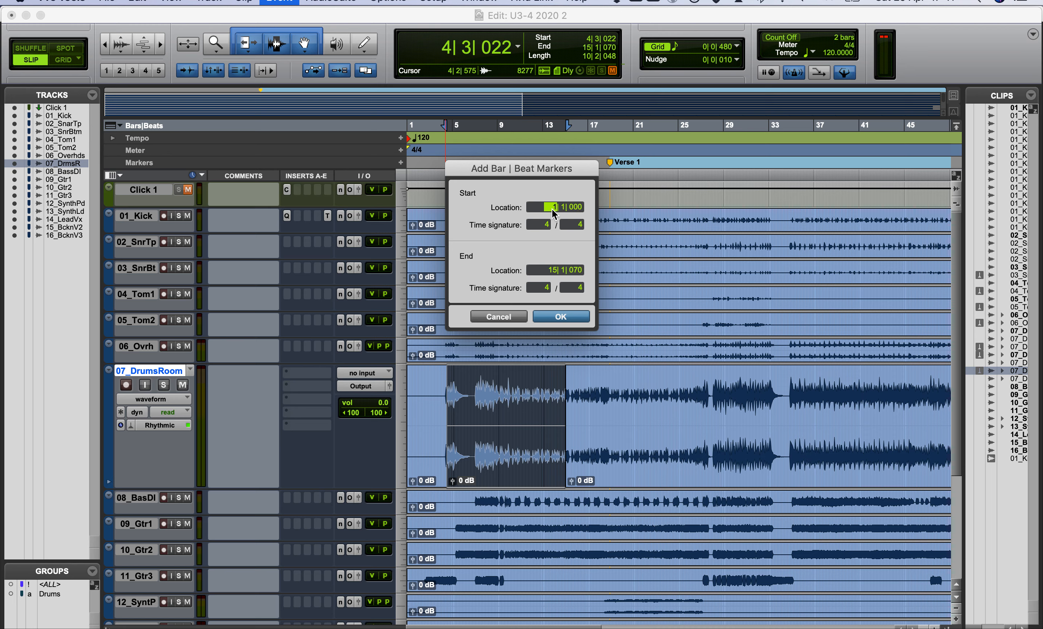
left_click(552, 270)
left_click(560, 317)
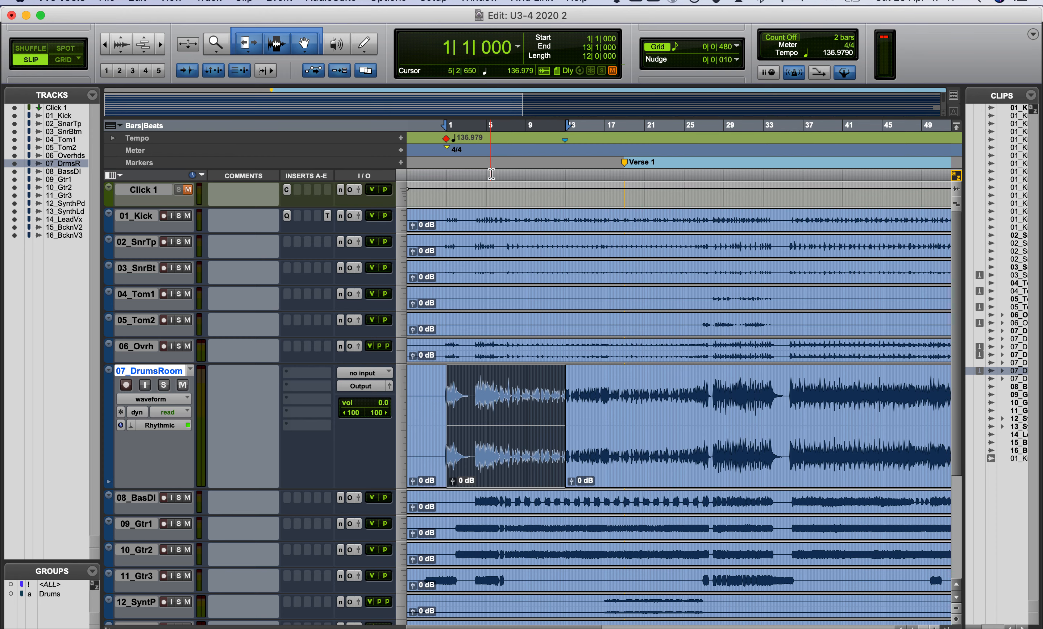
key("super+z")
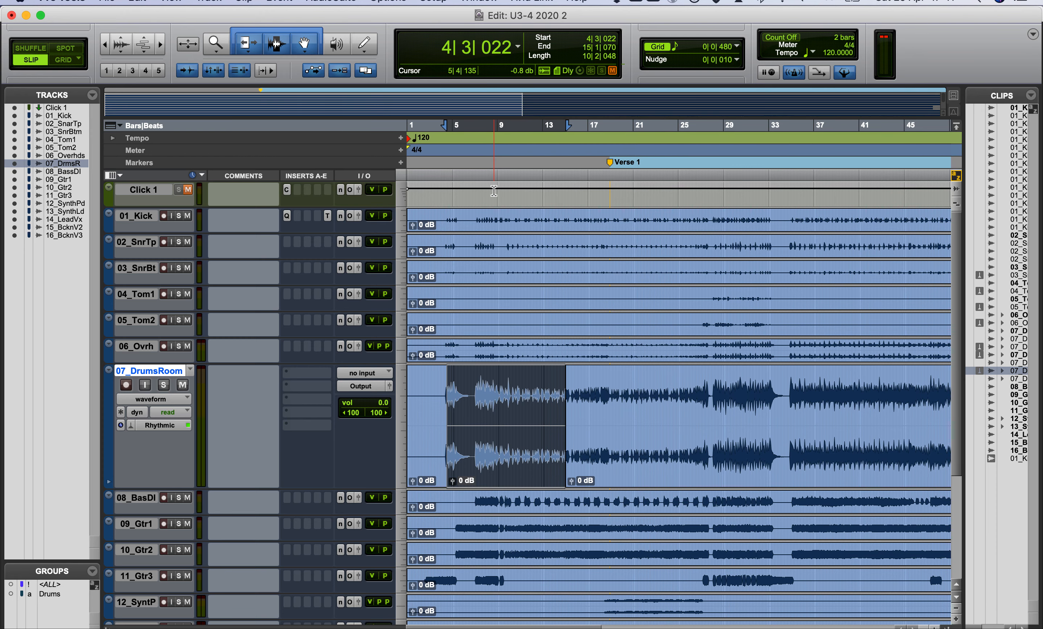
Set the session's starting tempo to 137 BPM.
left_click(417, 146)
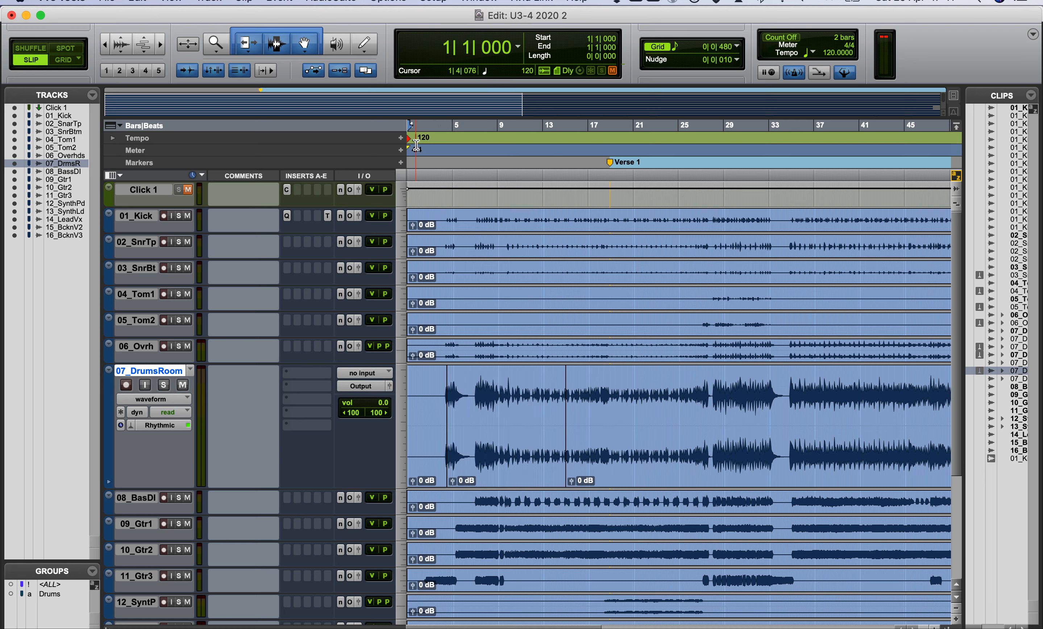
double_click(410, 140)
type("137.0000")
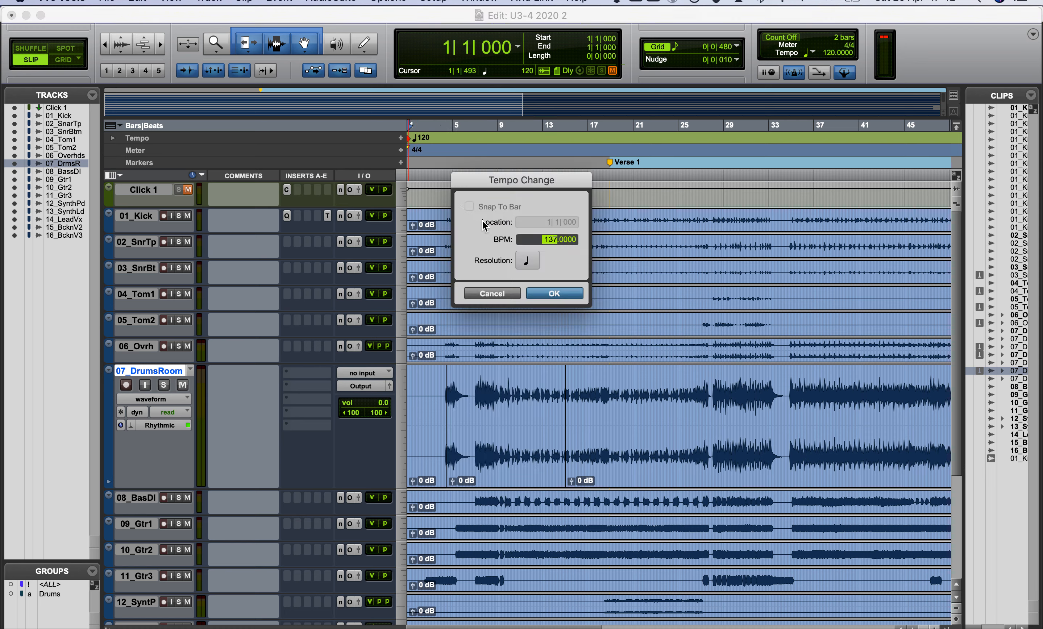
left_click(543, 293)
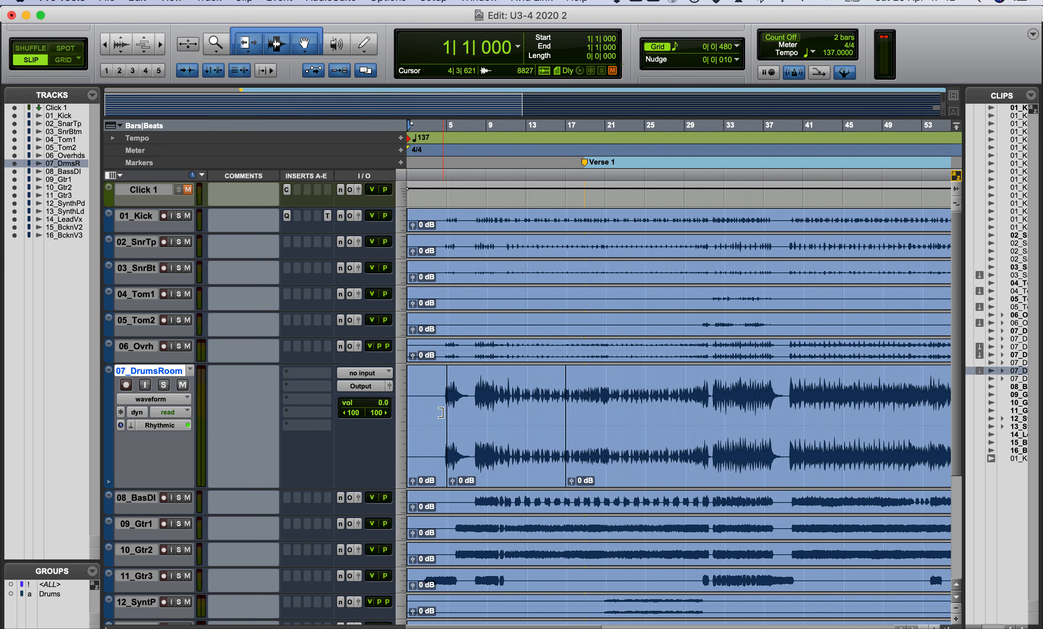
Play from about bar 3 and unmute the Click 1 track to check the drums against the session tempo.
key("t")
key("t")
key("t")
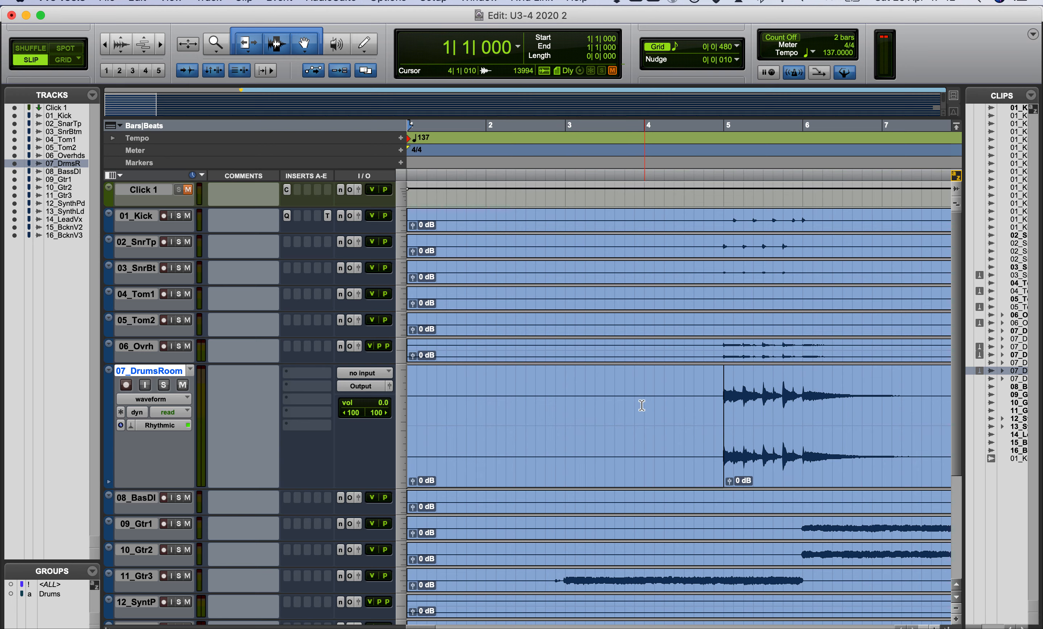
left_click(577, 385)
key("space")
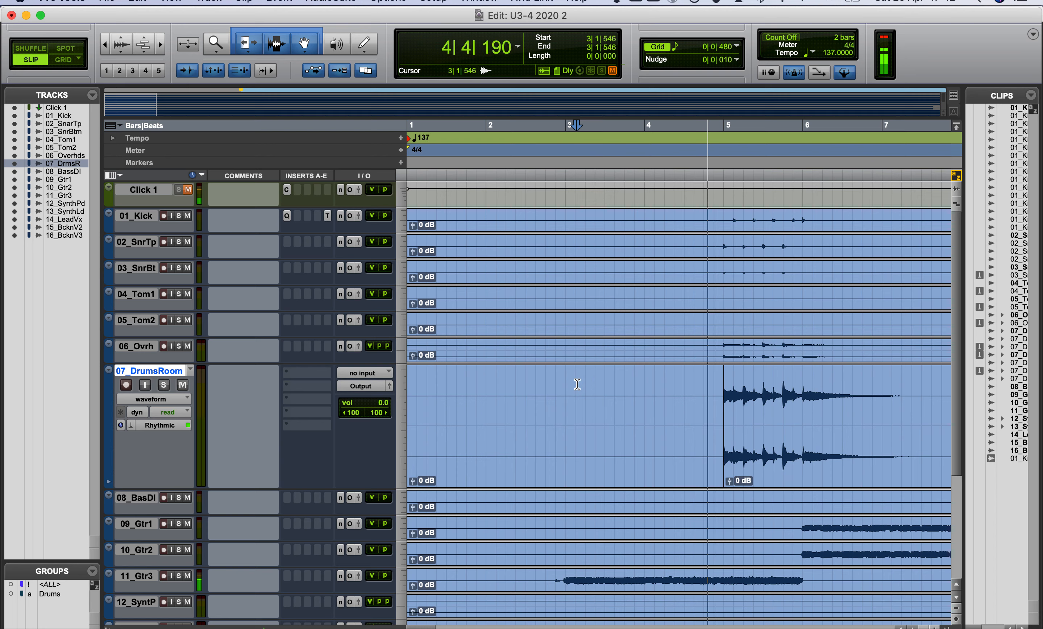
left_click(188, 192)
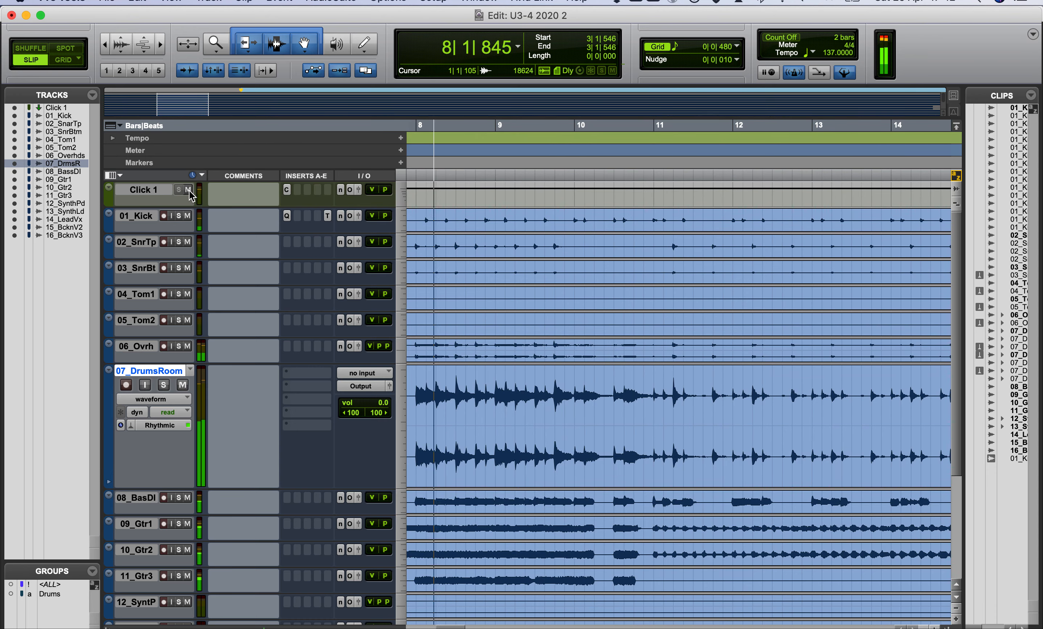
key("space")
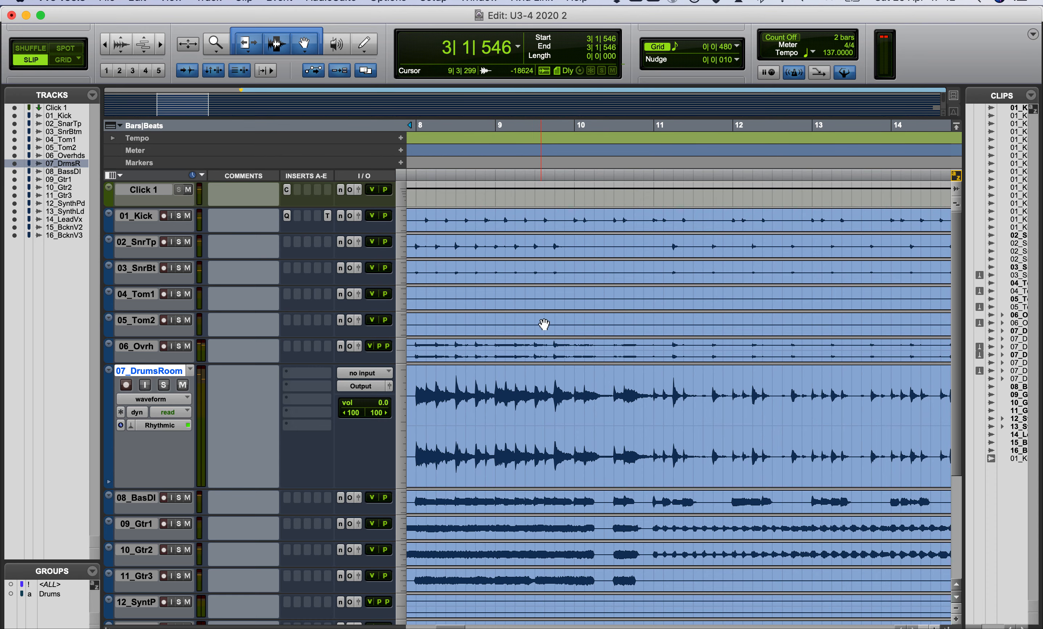
Play the end of the song from 108|2|576 with the click to check that the drums stay in time.
left_click(546, 358)
key("Right")
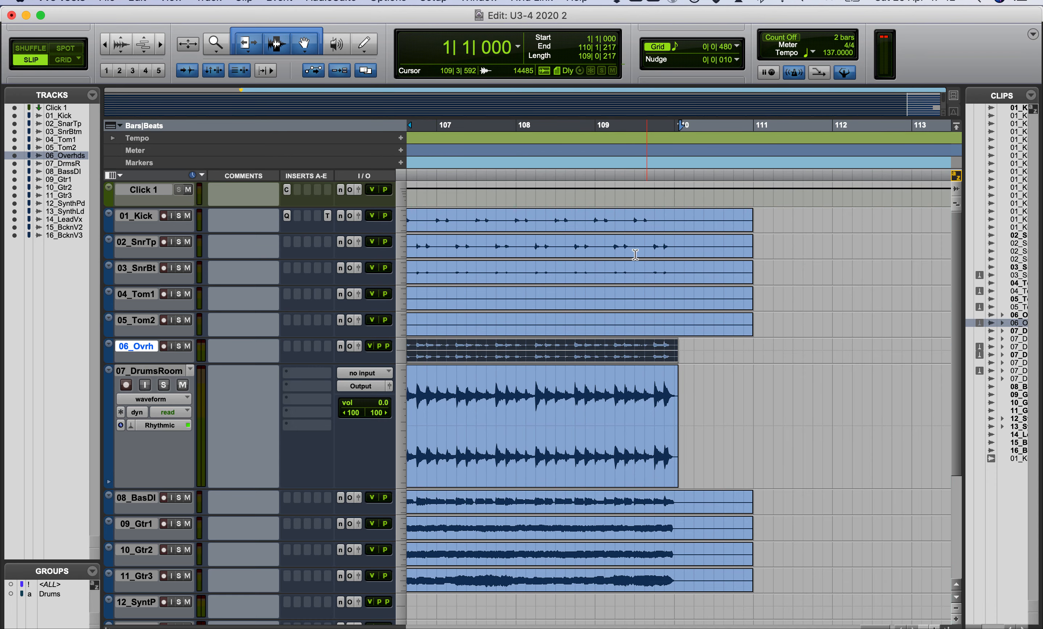
left_click(549, 220)
key("t")
key("t")
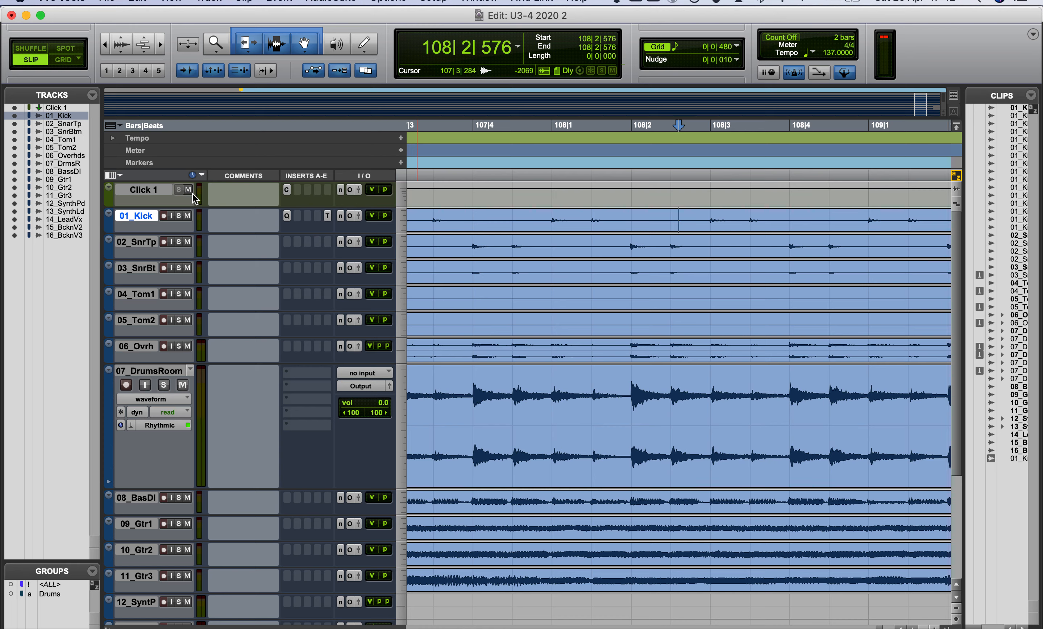
key("space")
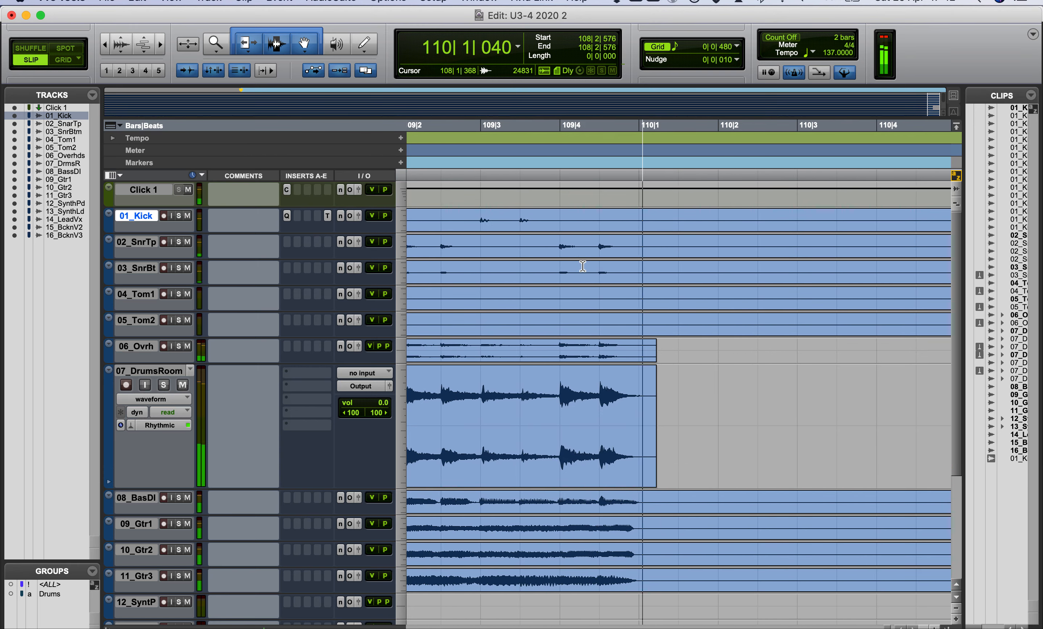
key("space")
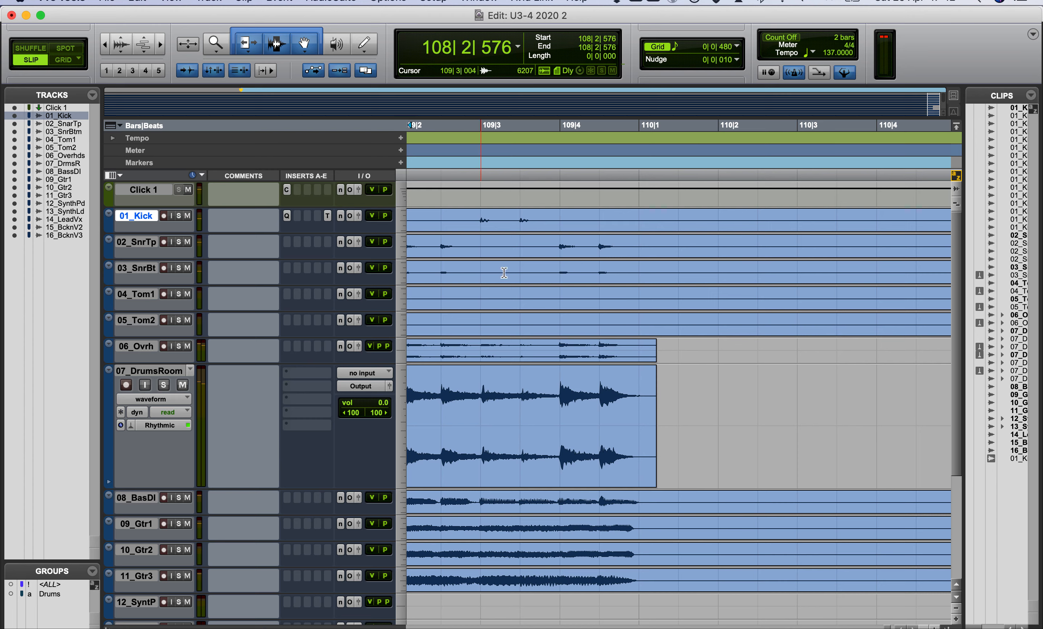